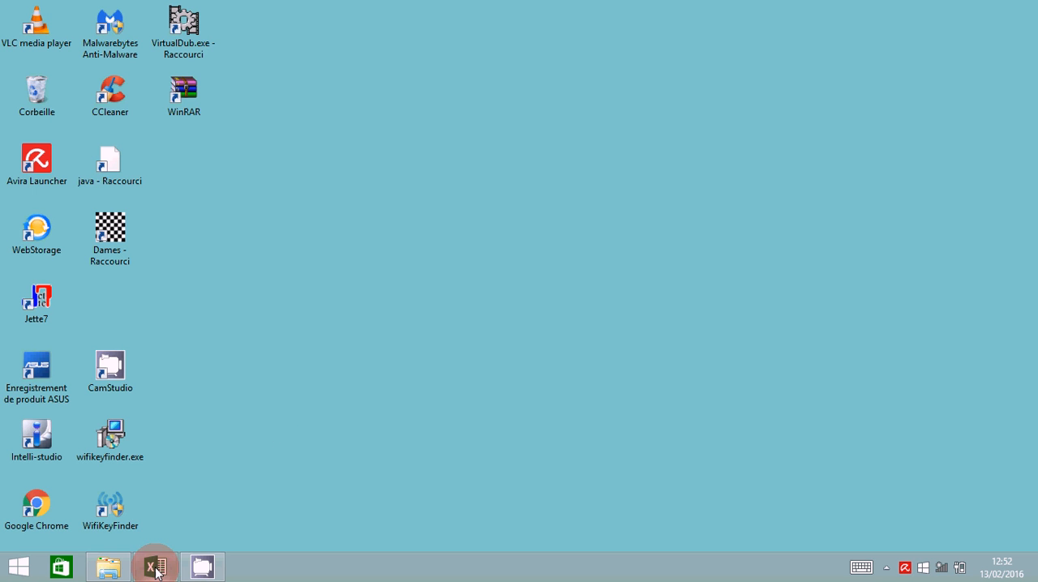
# - Switch to the Classeur1 workbook in Excel and enable the L1C1 reference style in the formula options
pyautogui.moveTo(157, 571)
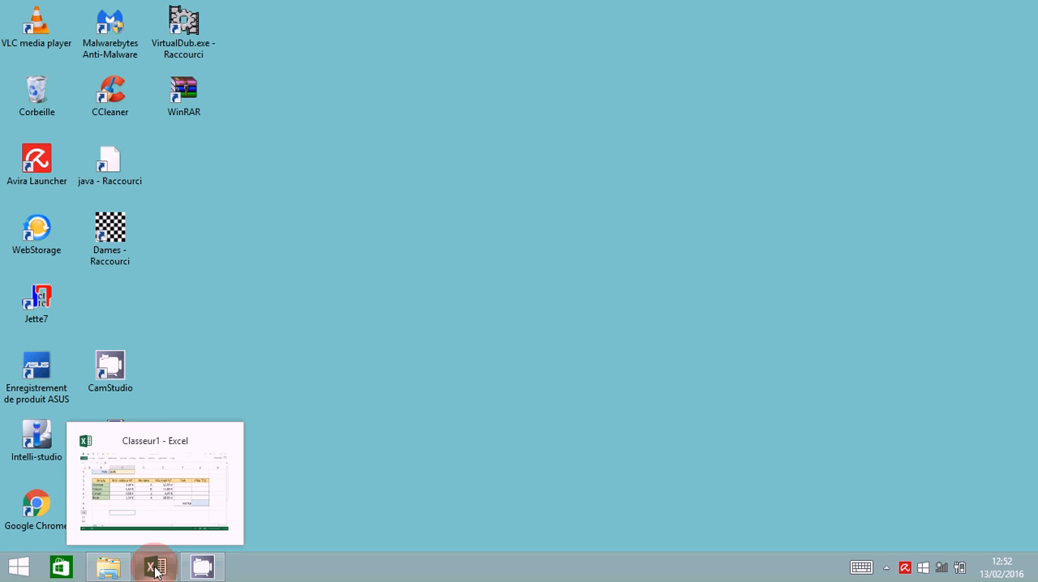
pyautogui.click(157, 570)
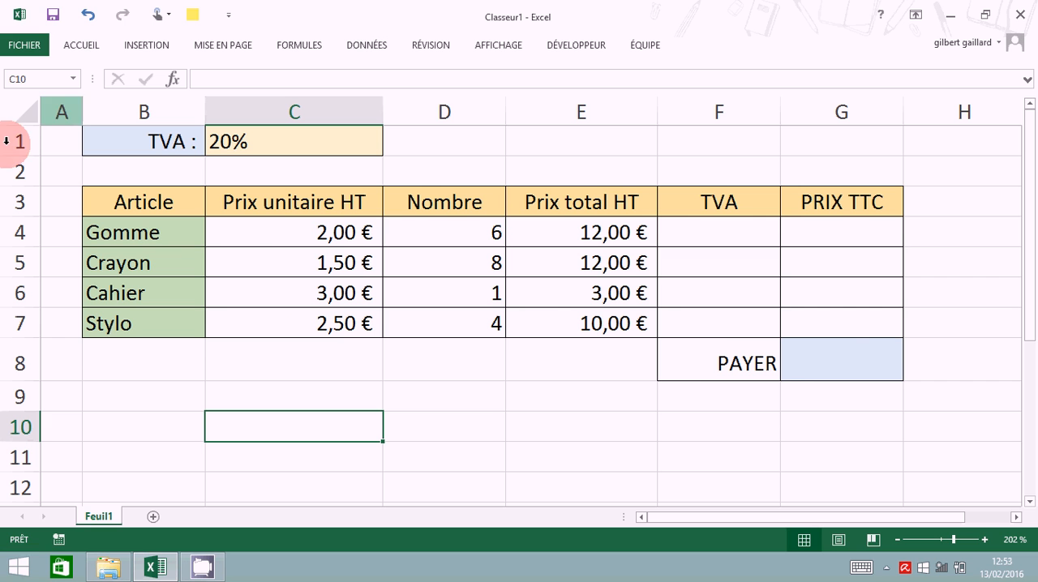
pyautogui.click(30, 48)
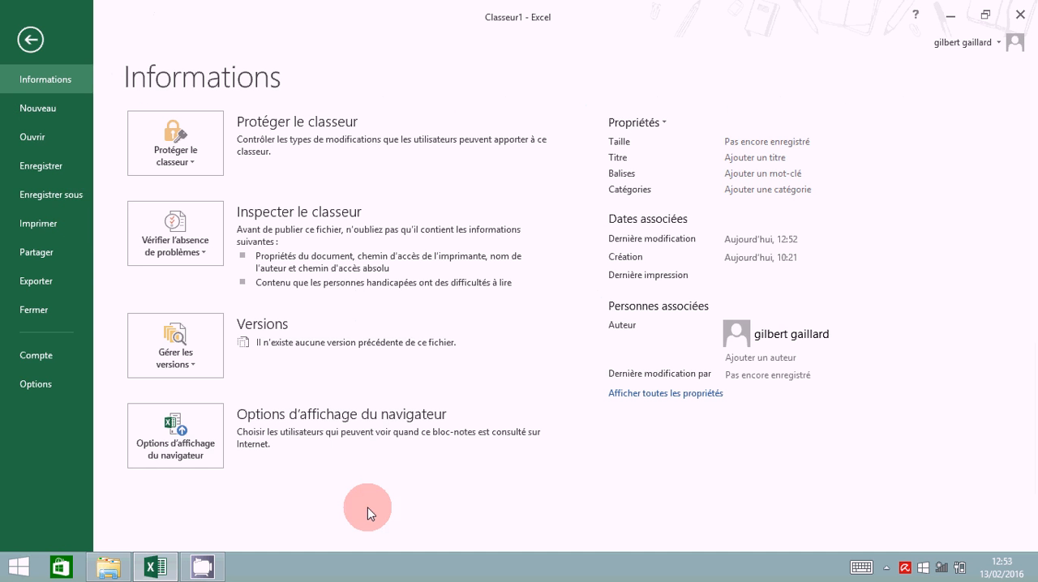
pyautogui.click(34, 383)
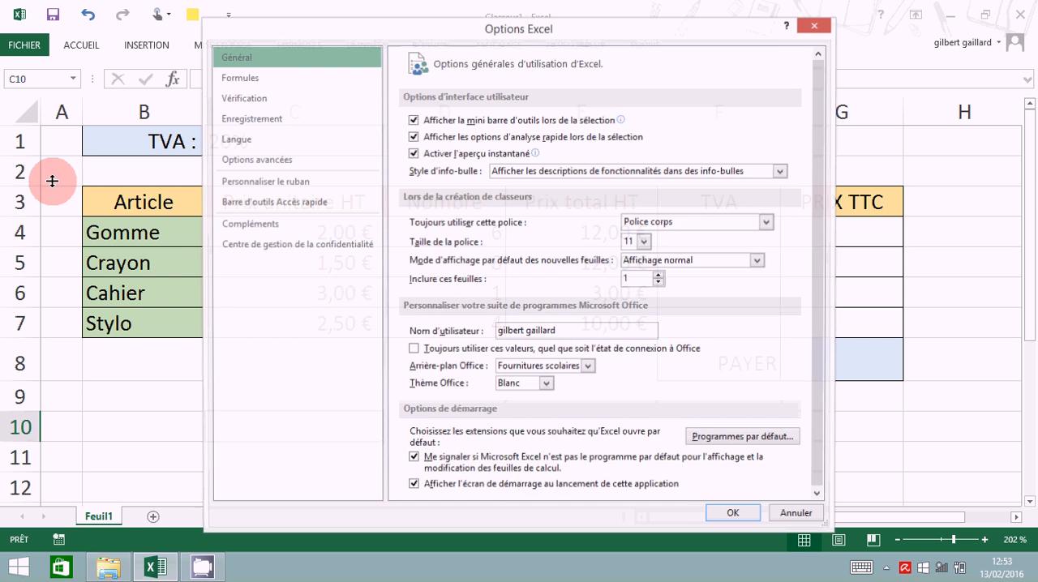
pyautogui.click(263, 79)
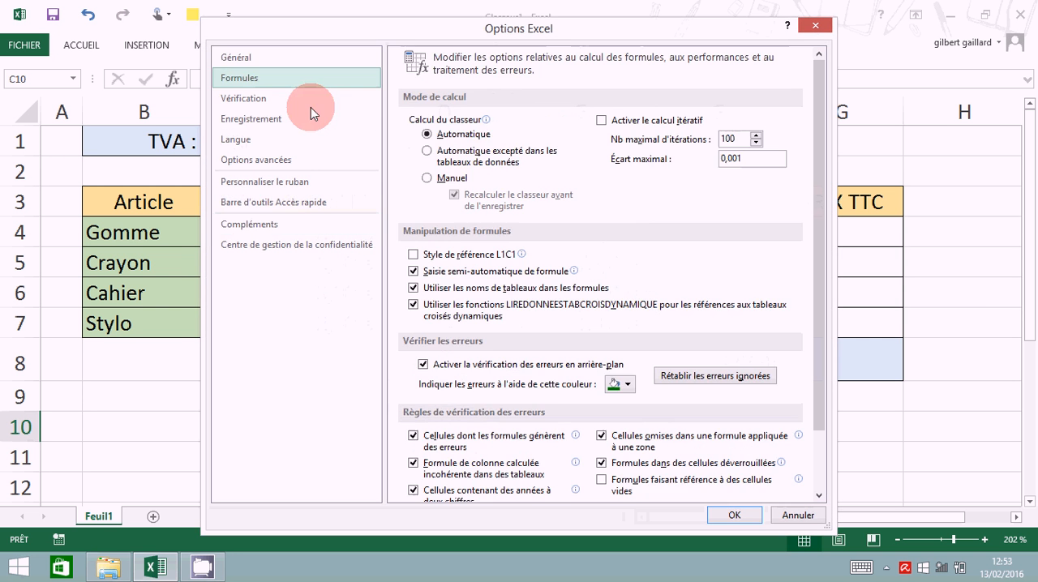
pyautogui.click(414, 255)
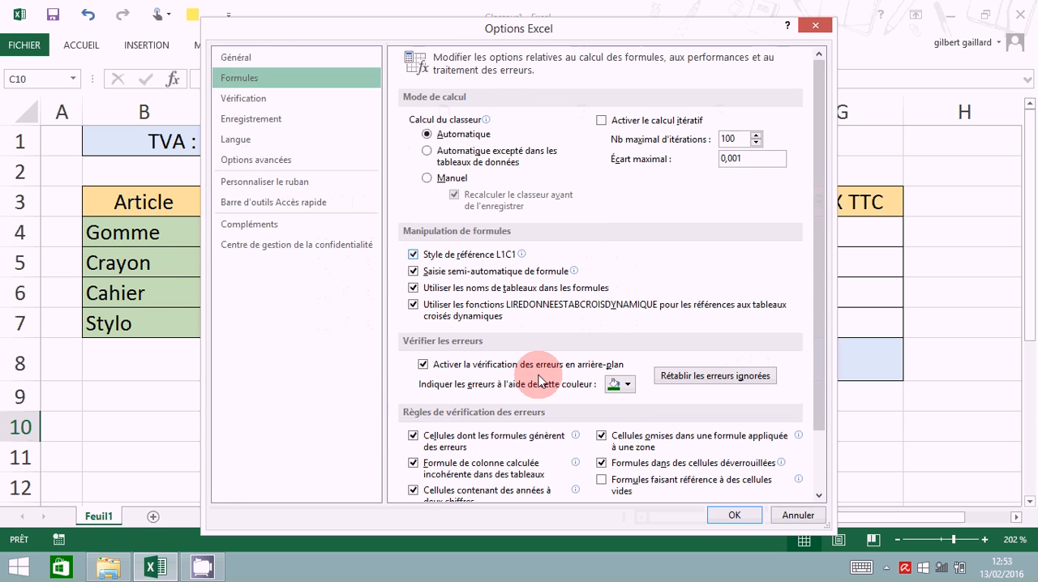
pyautogui.click(737, 515)
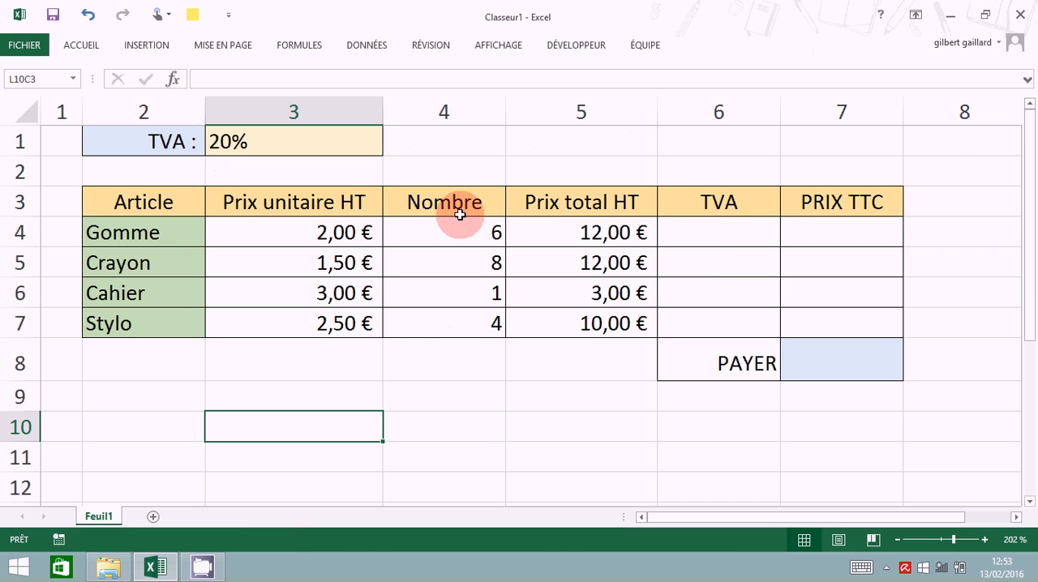
# - Calculate the TVA for the Gomme row in L4C6 by multiplying its Prix total HT by the TVA rate, =LC(-1)*L(-3)C(-3)
pyautogui.click(704, 244)
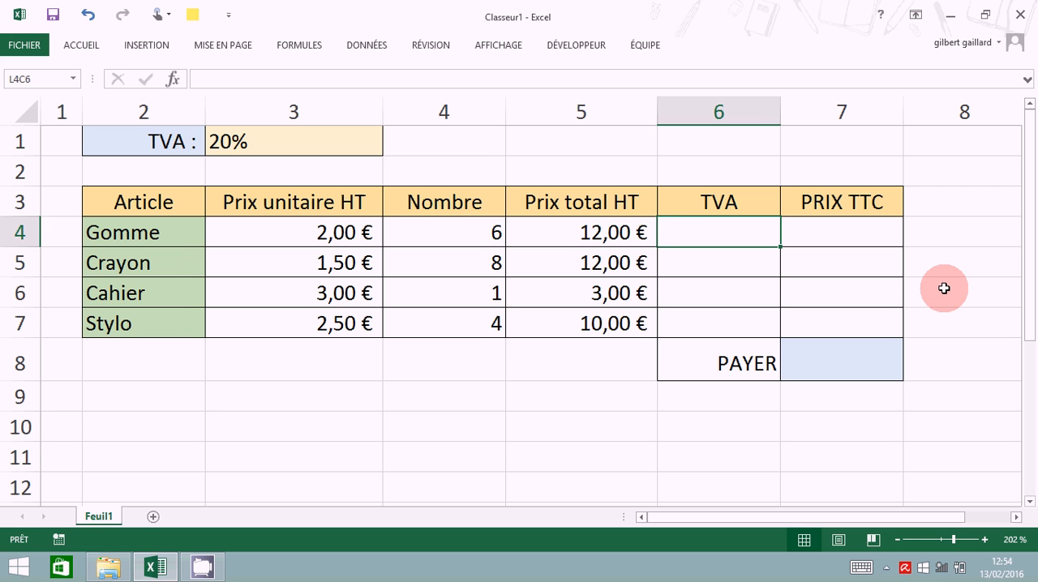
pyautogui.write('=')
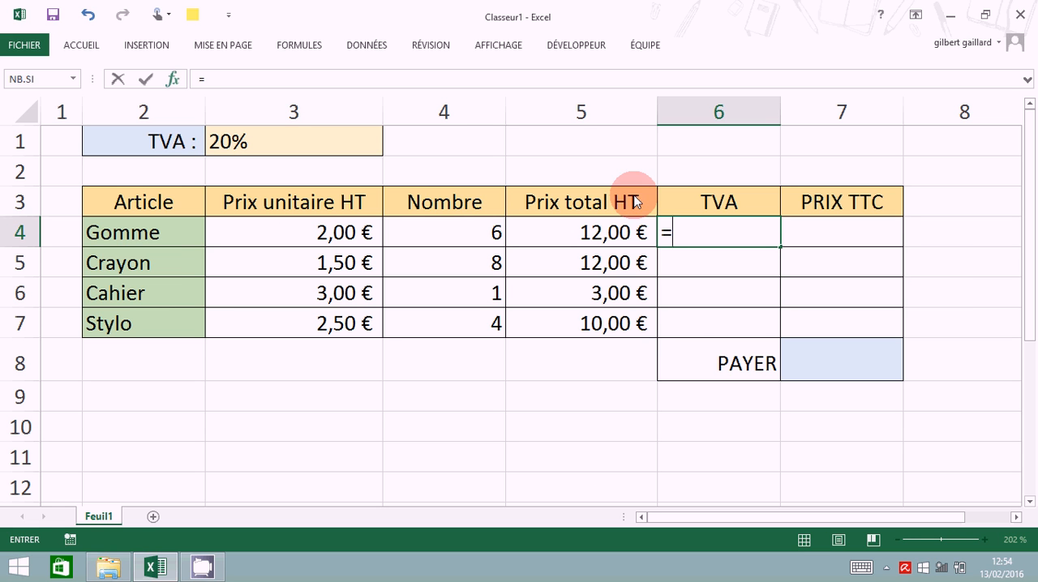
pyautogui.click(596, 234)
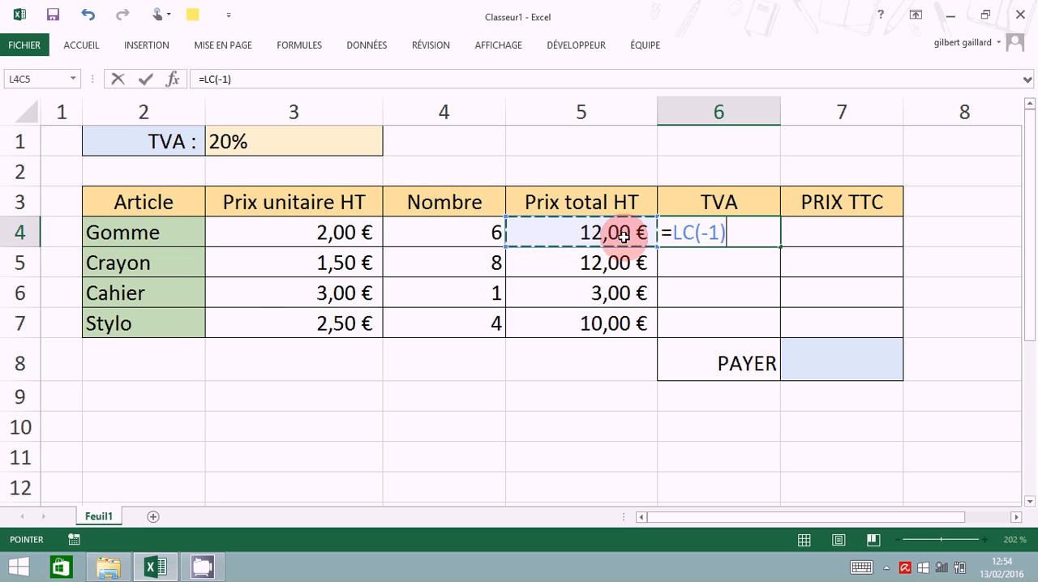
pyautogui.write('*')
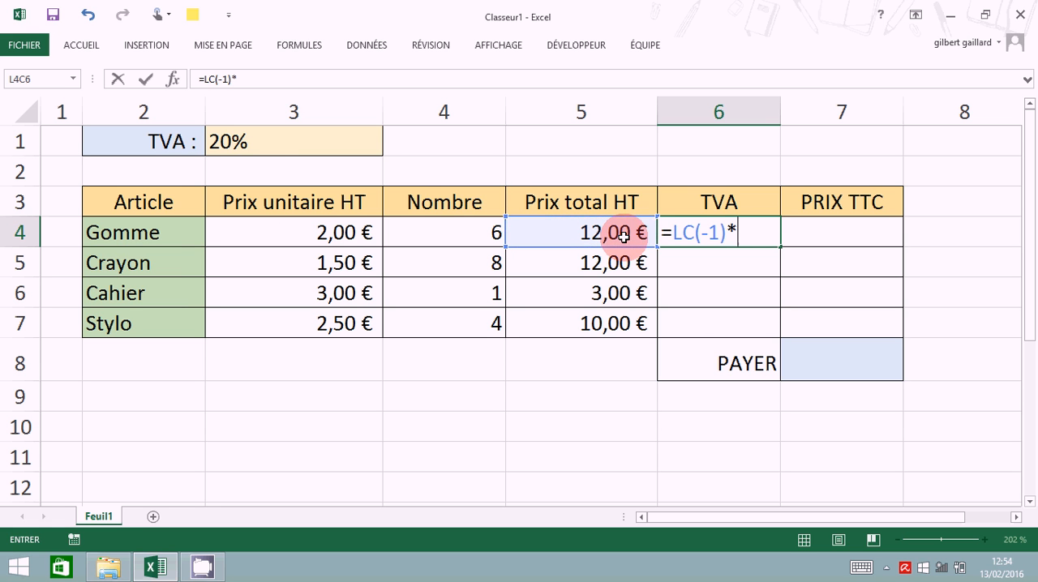
pyautogui.click(260, 145)
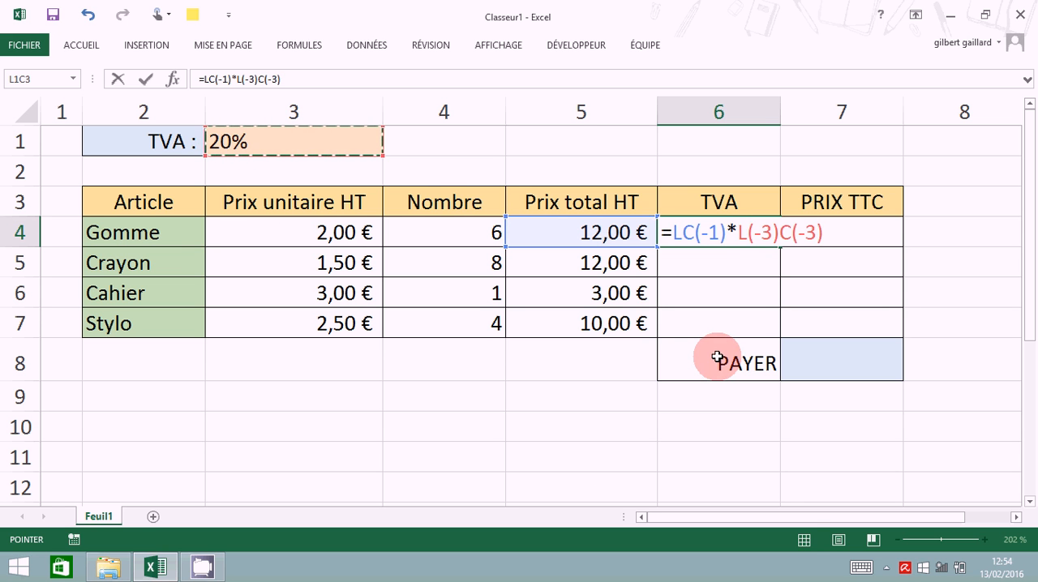
pyautogui.press('Return')
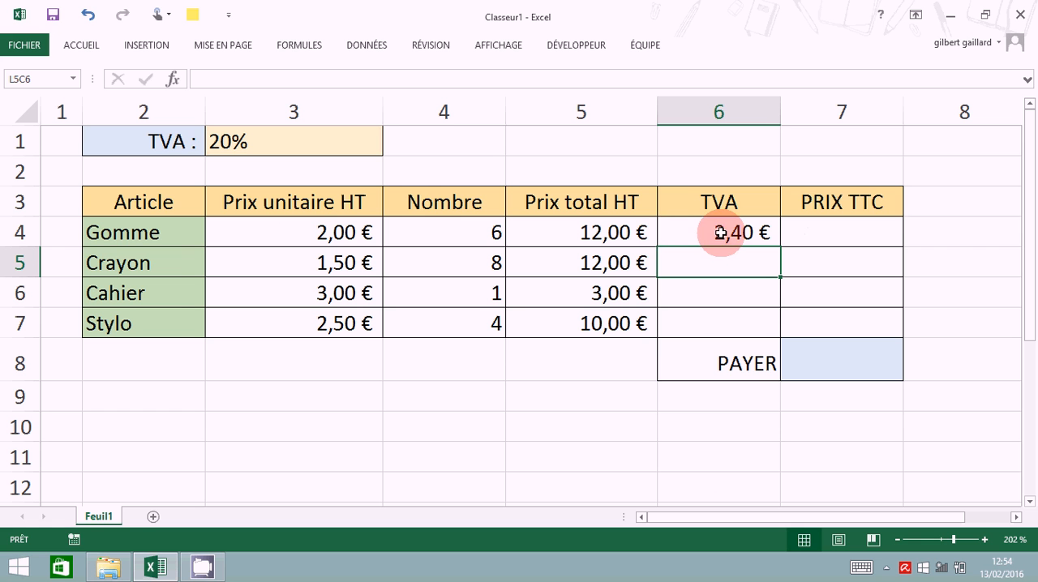
# - Calculate the PRIX TTC for the Gomme row in L4C7 by adding its Prix total HT and TVA, =LC(-2)+LC(-1)
pyautogui.click(835, 240)
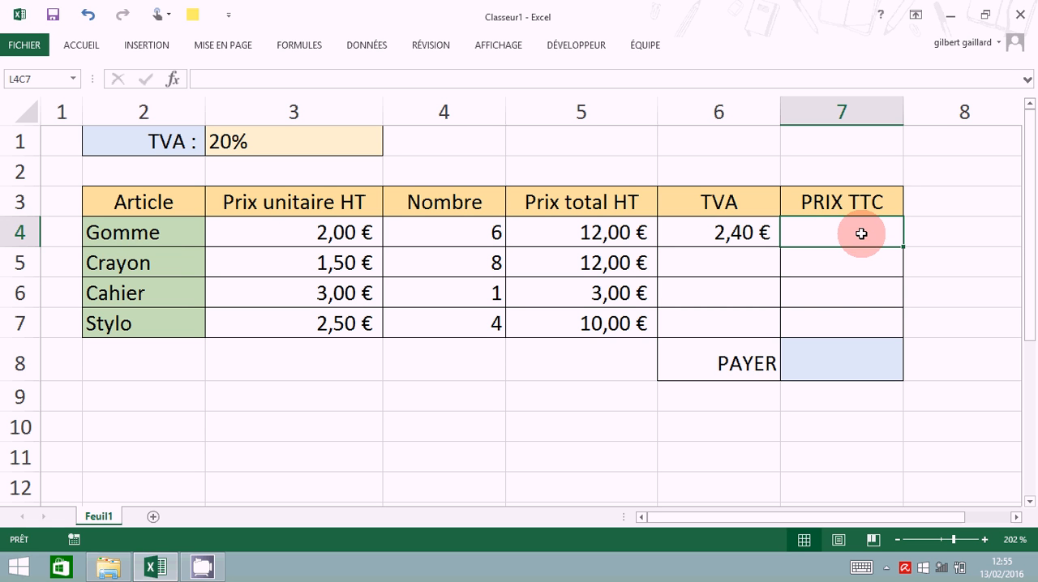
pyautogui.write('=')
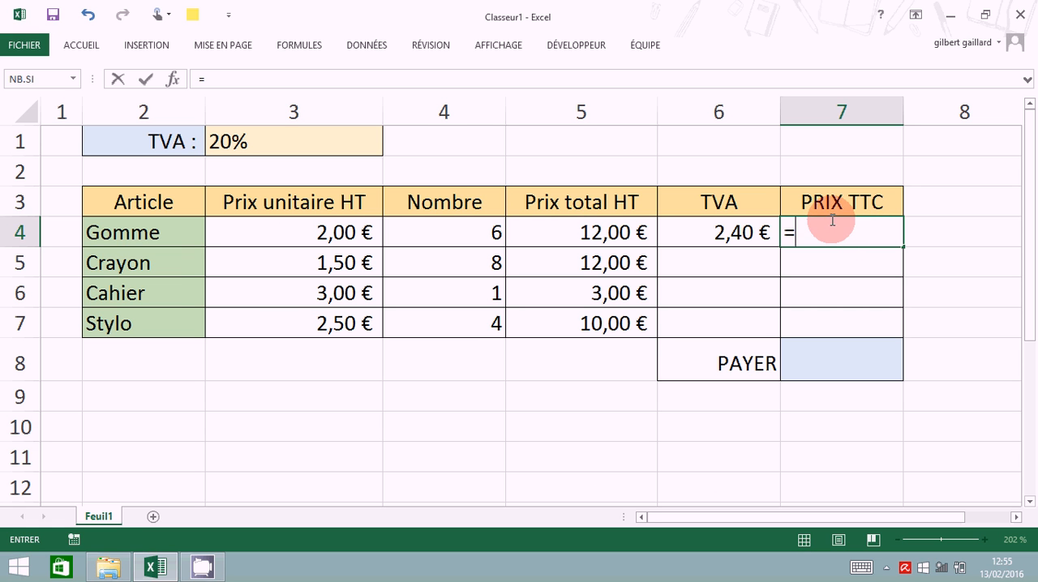
pyautogui.click(604, 235)
pyautogui.click(604, 236)
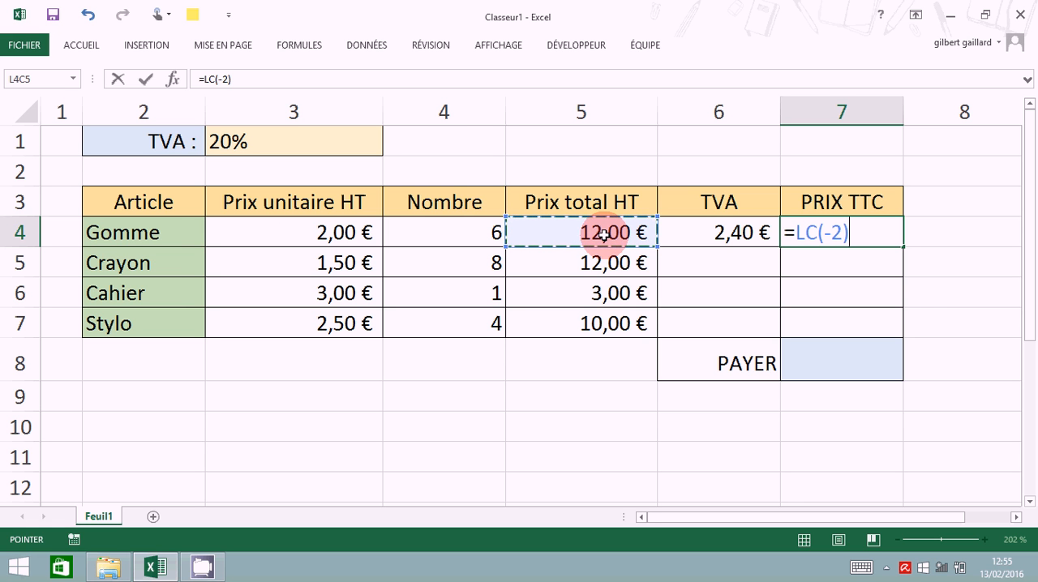
pyautogui.write('+')
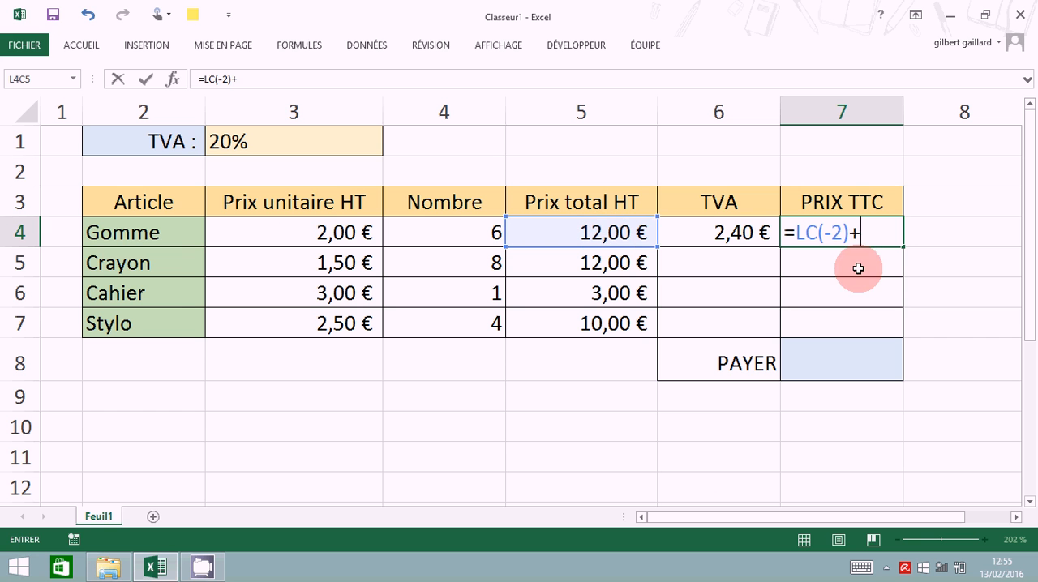
pyautogui.click(745, 236)
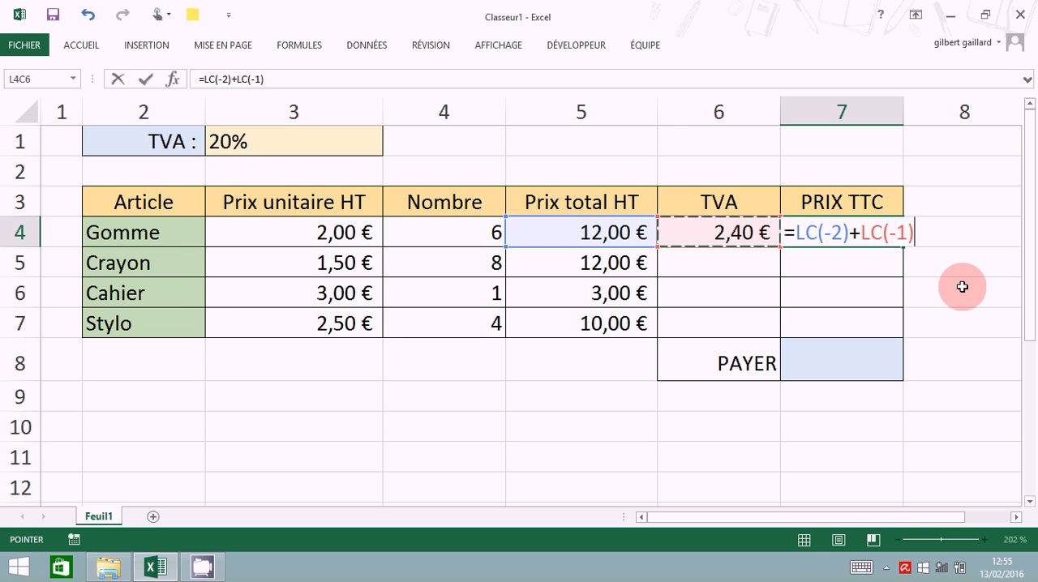
pyautogui.press('Return')
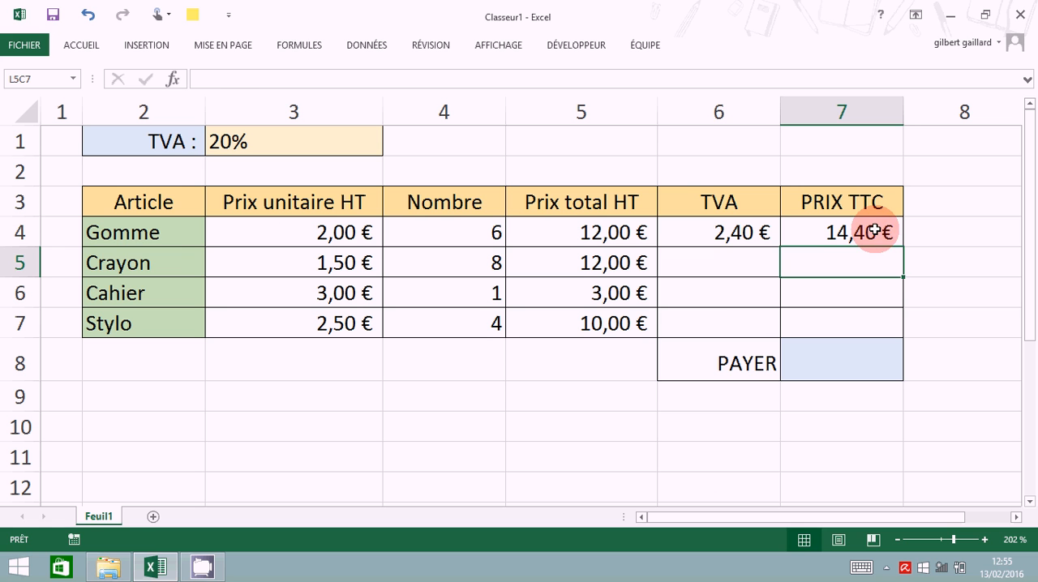
# - Examine which cells the relative references in the Gomme row's TVA formula point to, leaving the formula as it is
pyautogui.click(719, 236)
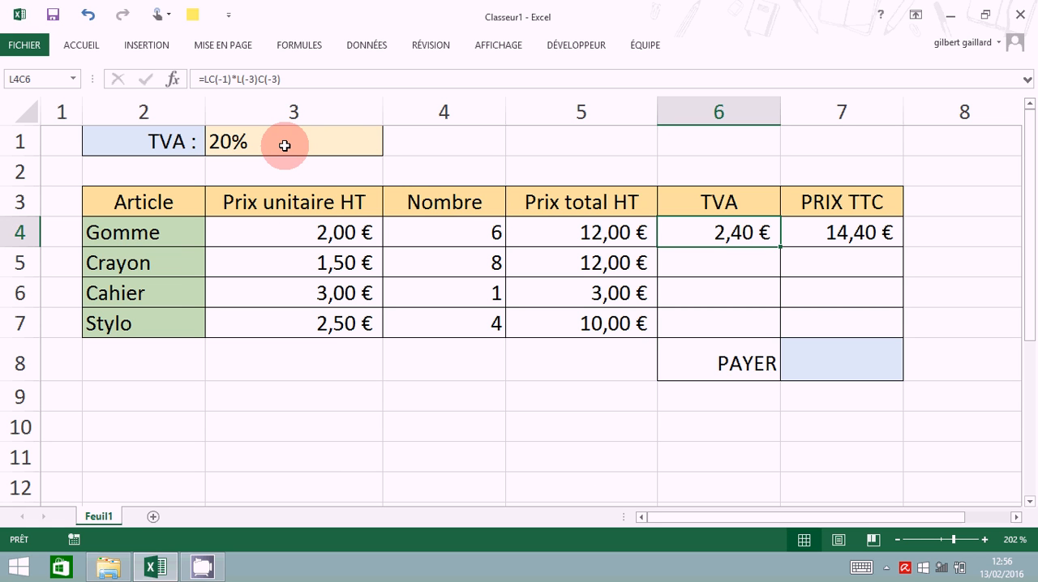
pyautogui.click(256, 78)
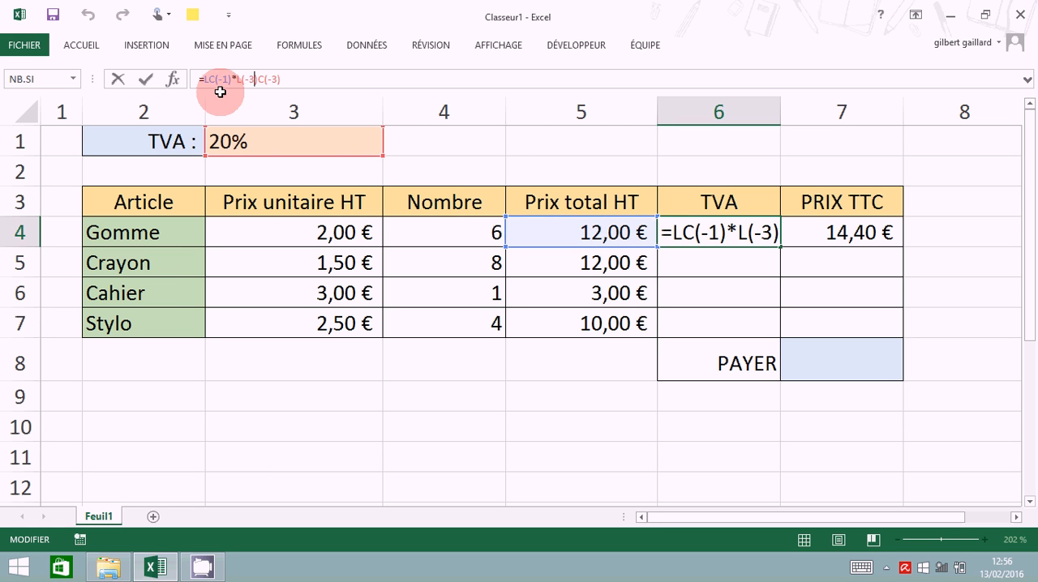
pyautogui.write(')')
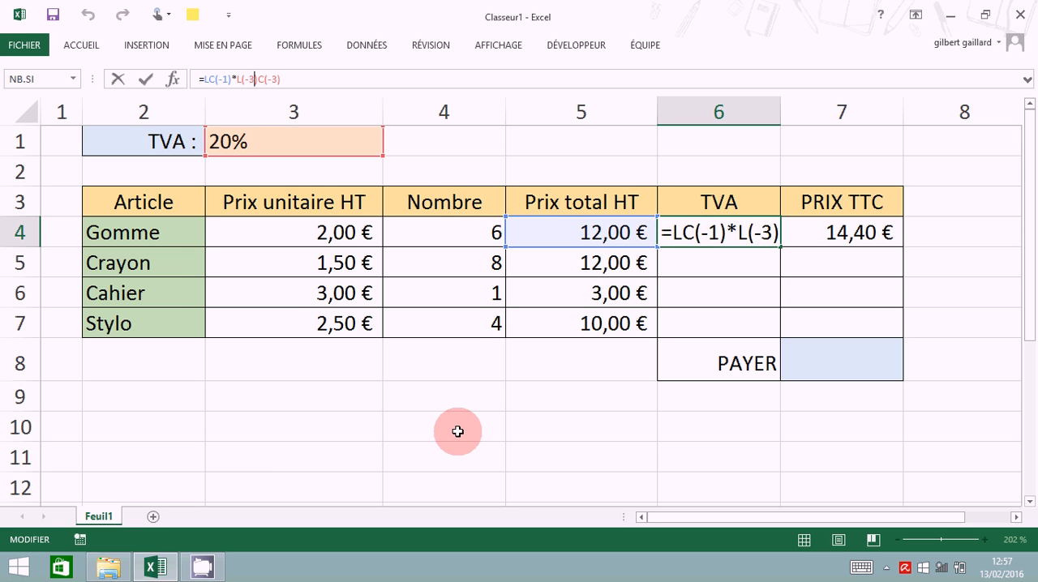
pyautogui.click(714, 262)
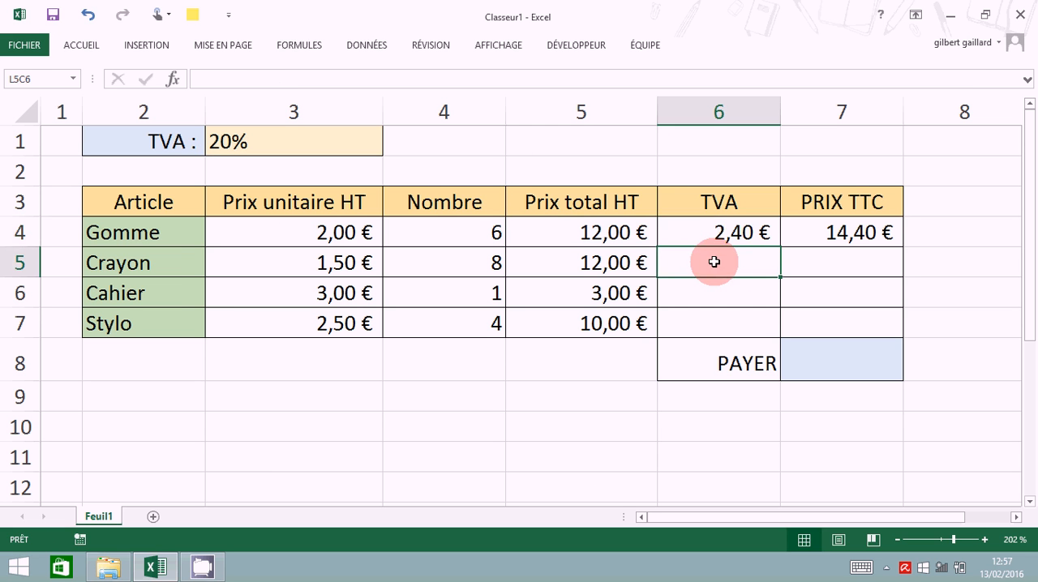
# - Copy the Gomme row's TVA formula down to the Crayon row and inspect which cells the copy refers to
pyautogui.click(708, 233)
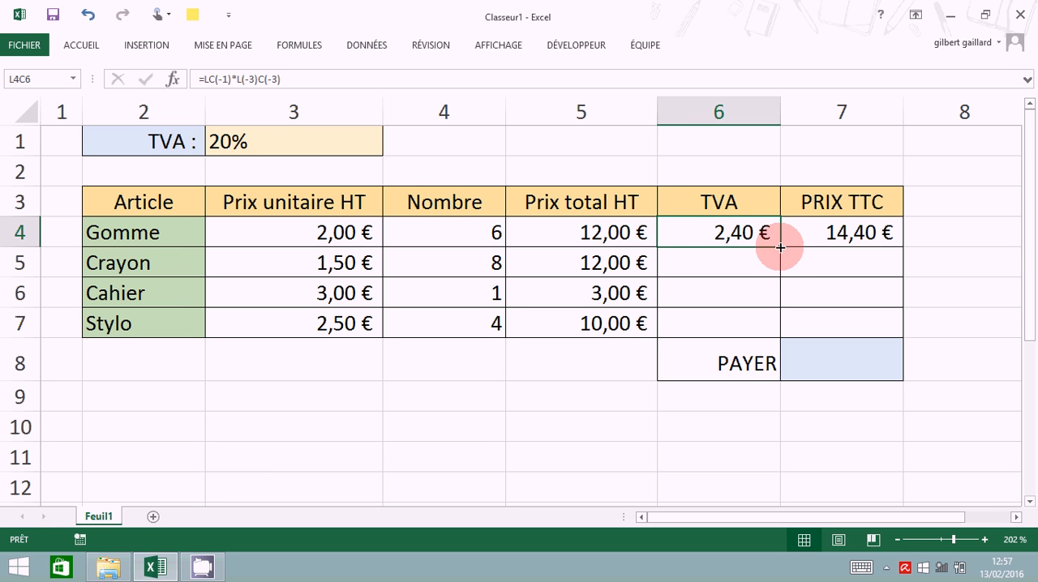
pyautogui.moveTo(780, 247); pyautogui.dragTo(781, 277)
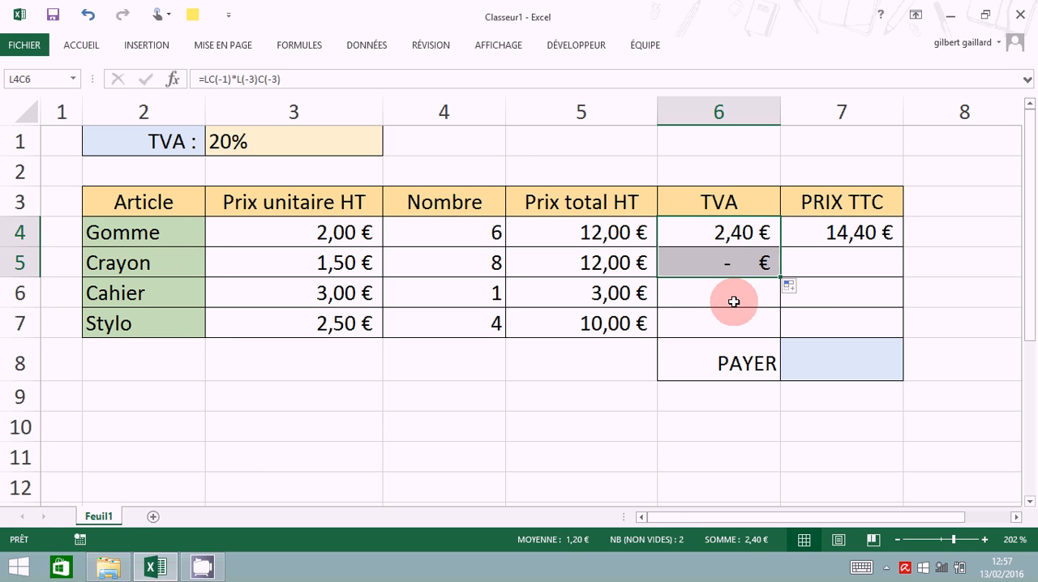
pyautogui.click(724, 263)
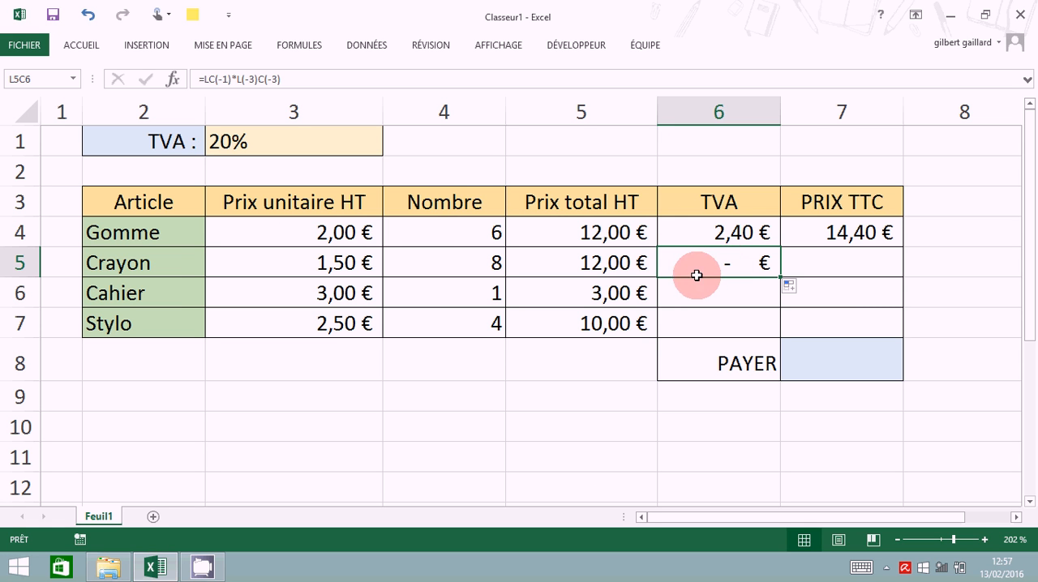
pyautogui.click(250, 78)
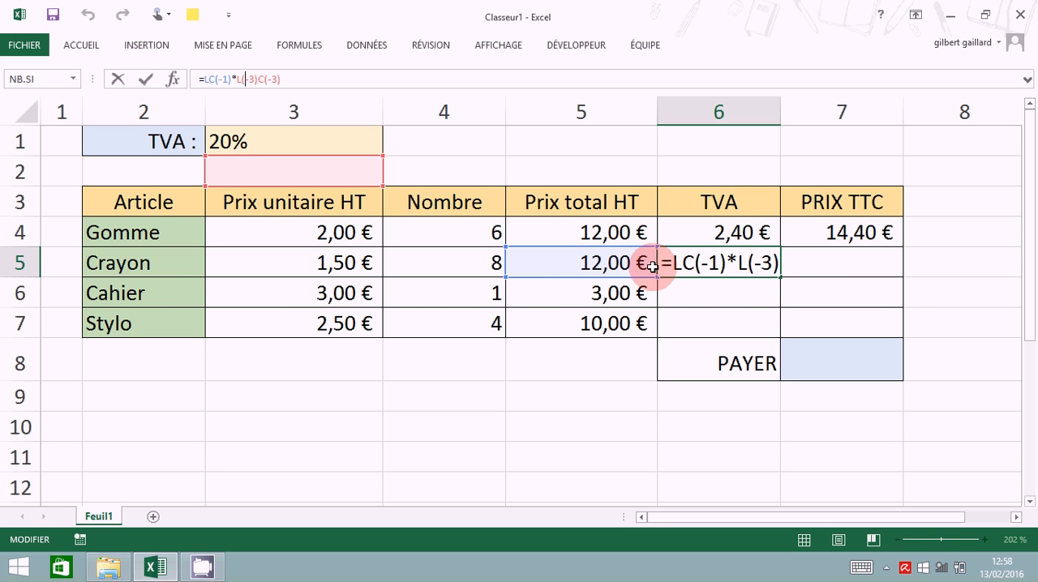
pyautogui.moveTo(652, 266); pyautogui.dragTo(636, 282)
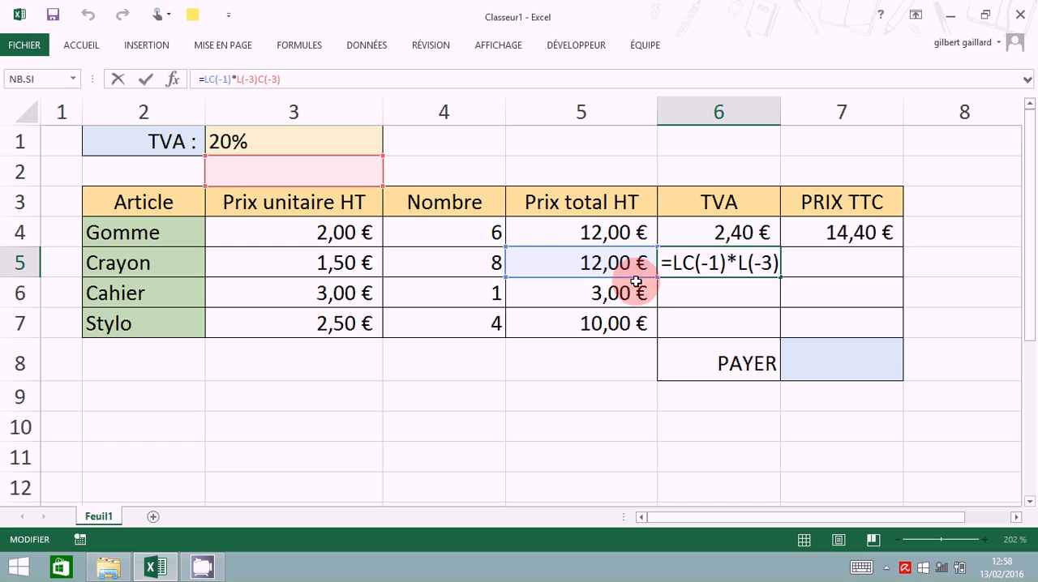
pyautogui.click(742, 273)
pyautogui.click(665, 276)
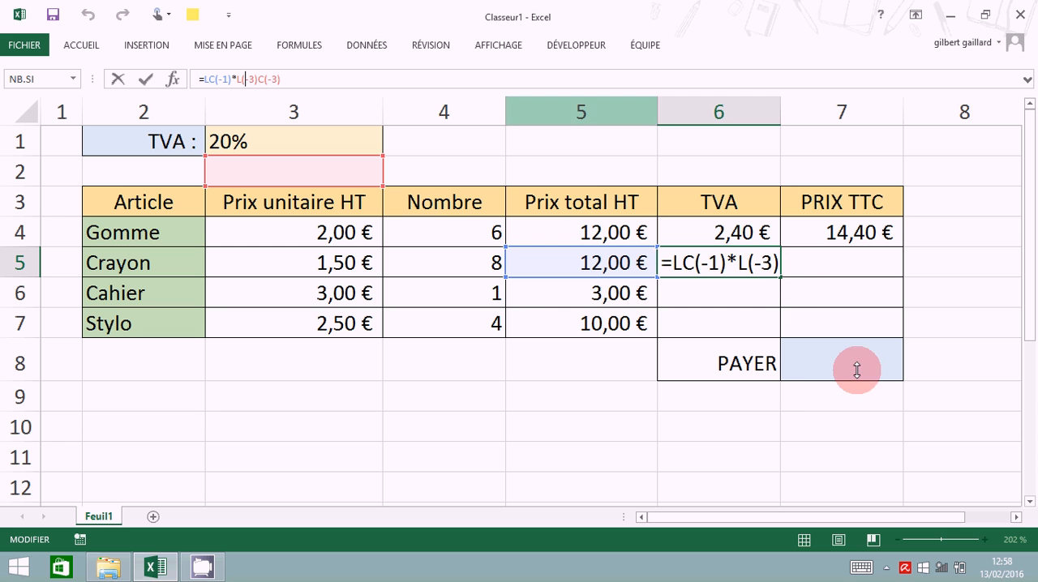
pyautogui.hotkey('ctrl', 'Return')
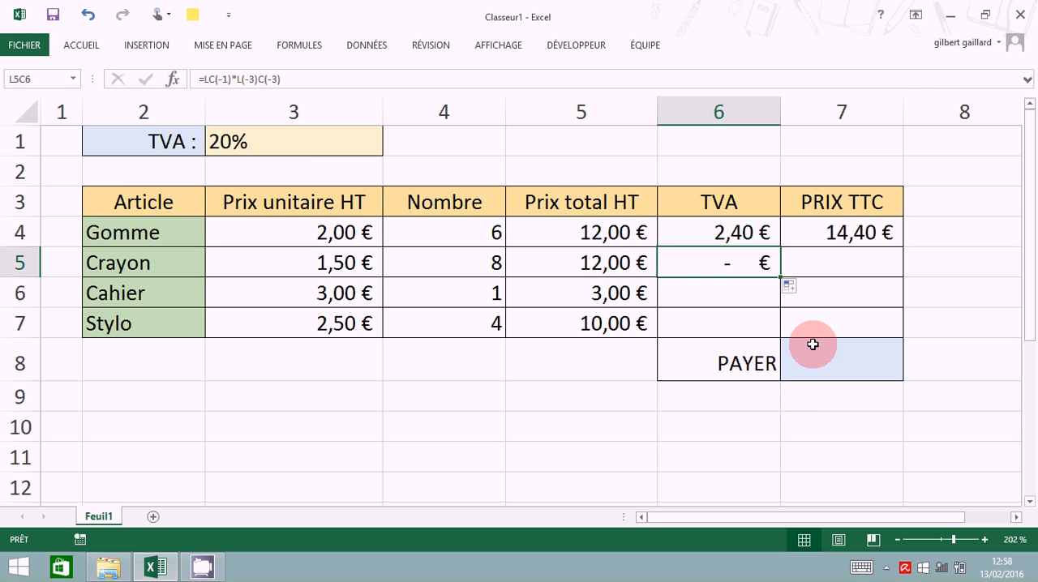
# - Delete the copied TVA formula from the Crayon row, cell L5C6
pyautogui.click(738, 232)
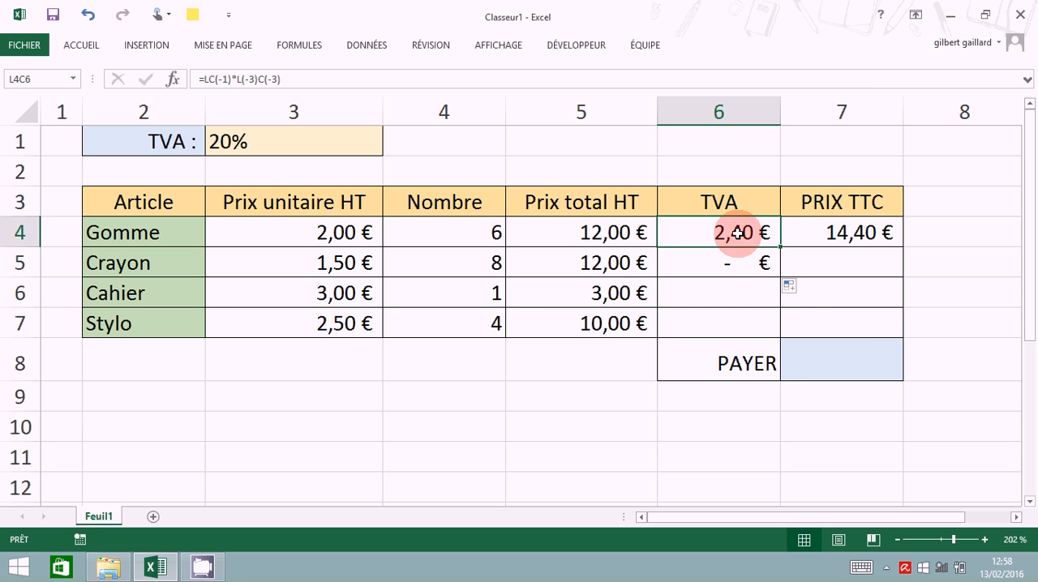
pyautogui.click(755, 274)
pyautogui.press('Delete')
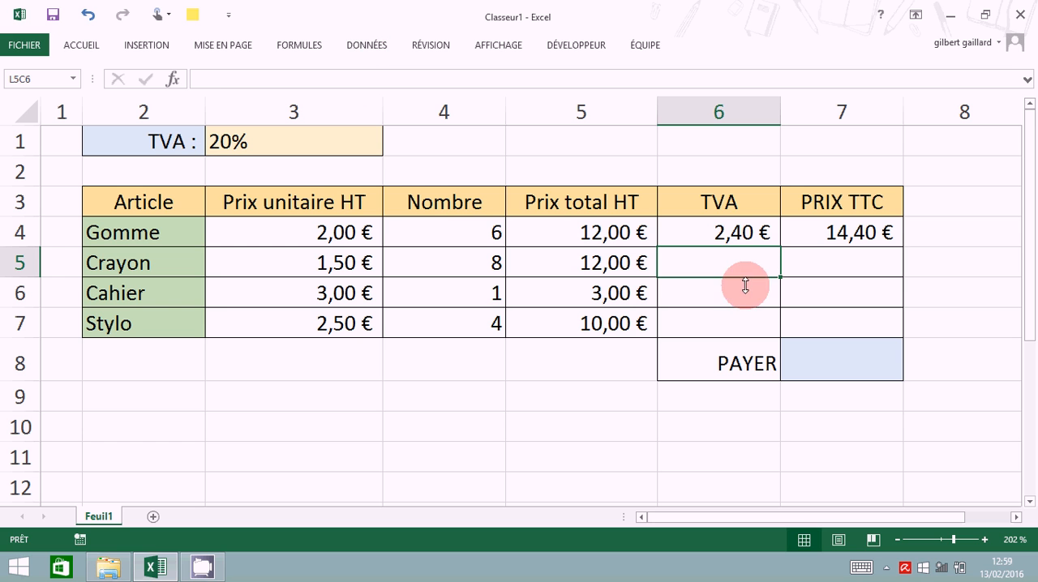
# - Replace the relative rate reference in the Gomme row's TVA formula with the absolute reference L1C3, giving =LC(-1)*L1C3 in L4C6
pyautogui.click(731, 233)
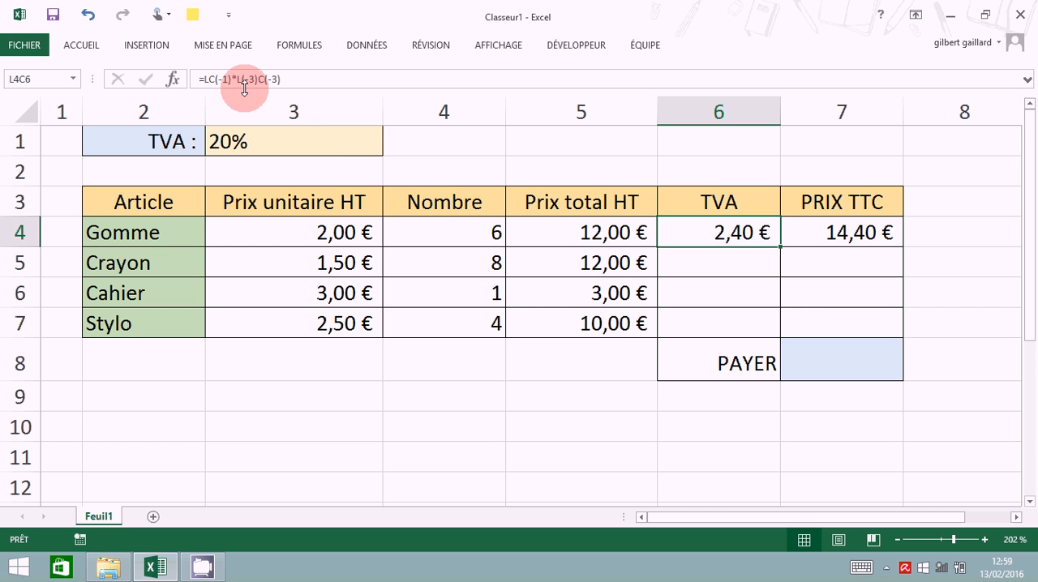
pyautogui.click(757, 223)
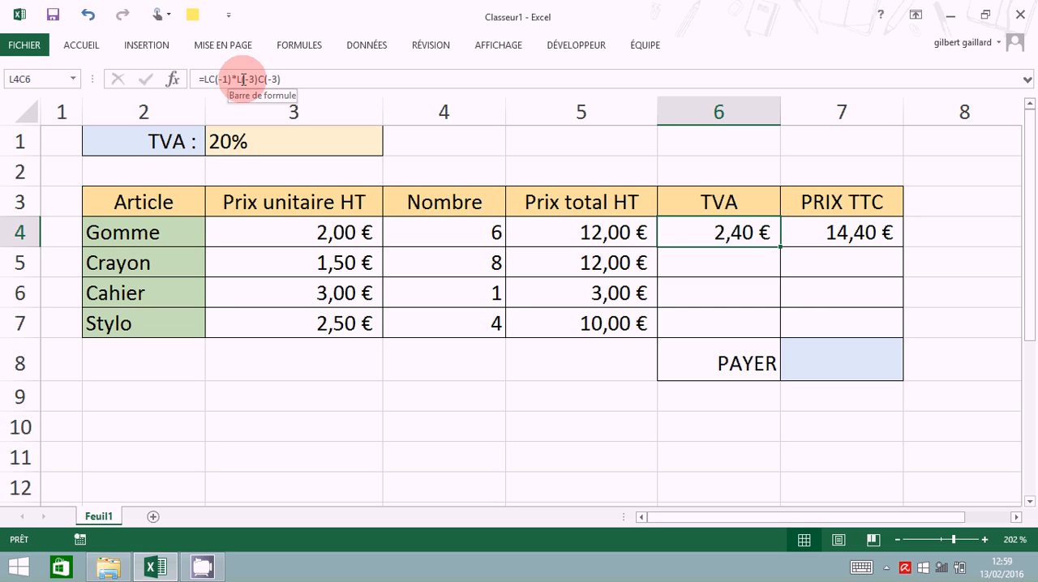
pyautogui.moveTo(243, 79); pyautogui.dragTo(292, 82)
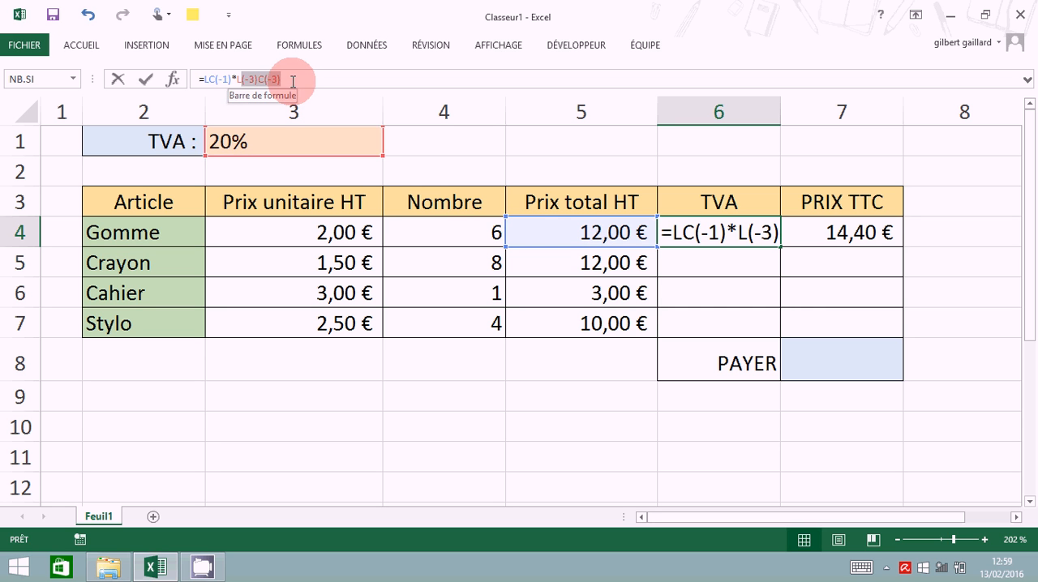
pyautogui.click(345, 121)
pyautogui.write('1')
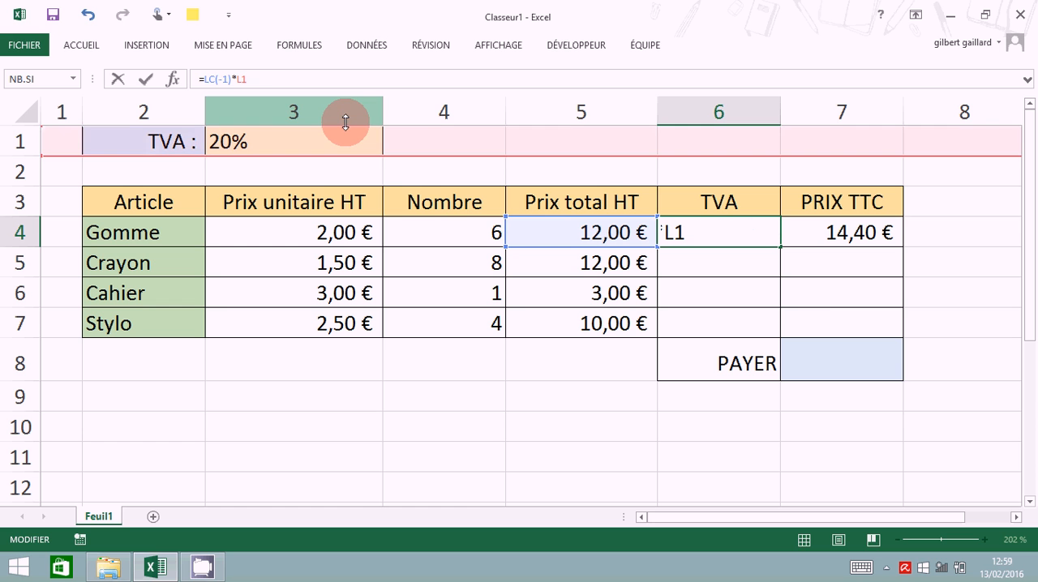
pyautogui.write('C3')
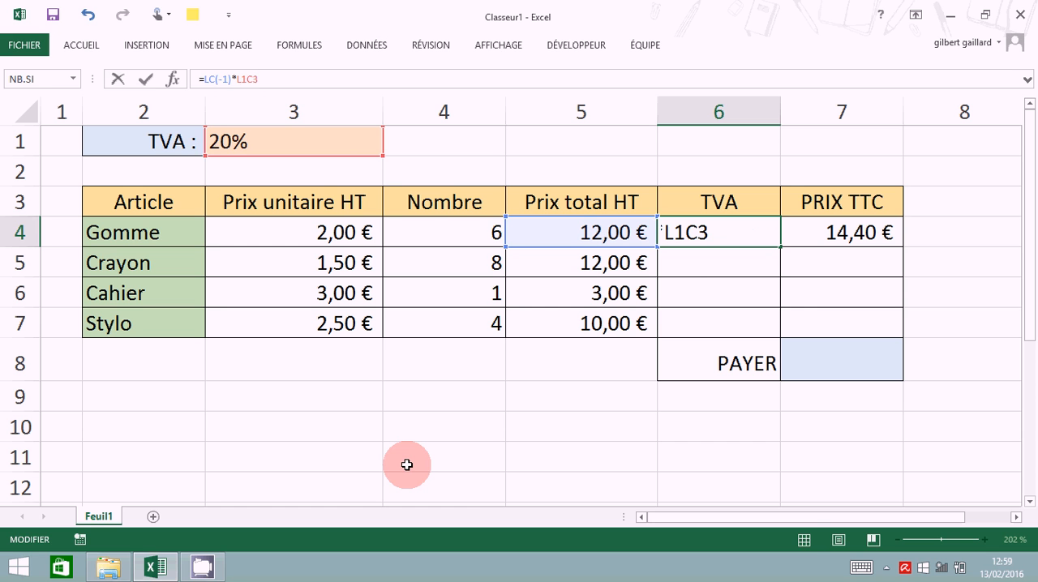
pyautogui.press('Return')
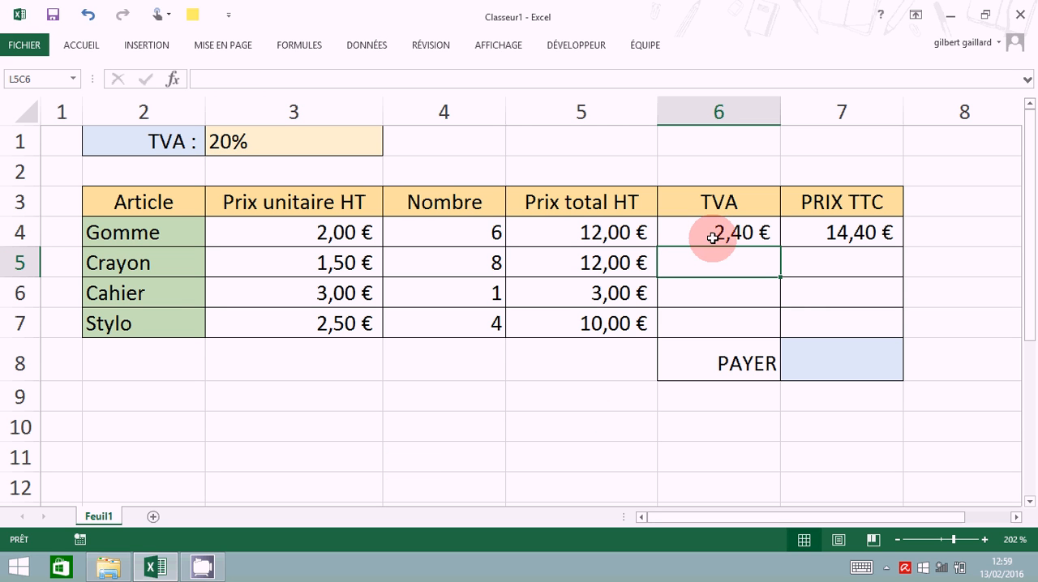
# - Examine which cells the relative and absolute references in the Gomme row's TVA formula point to, keeping the formula as it is
pyautogui.click(767, 232)
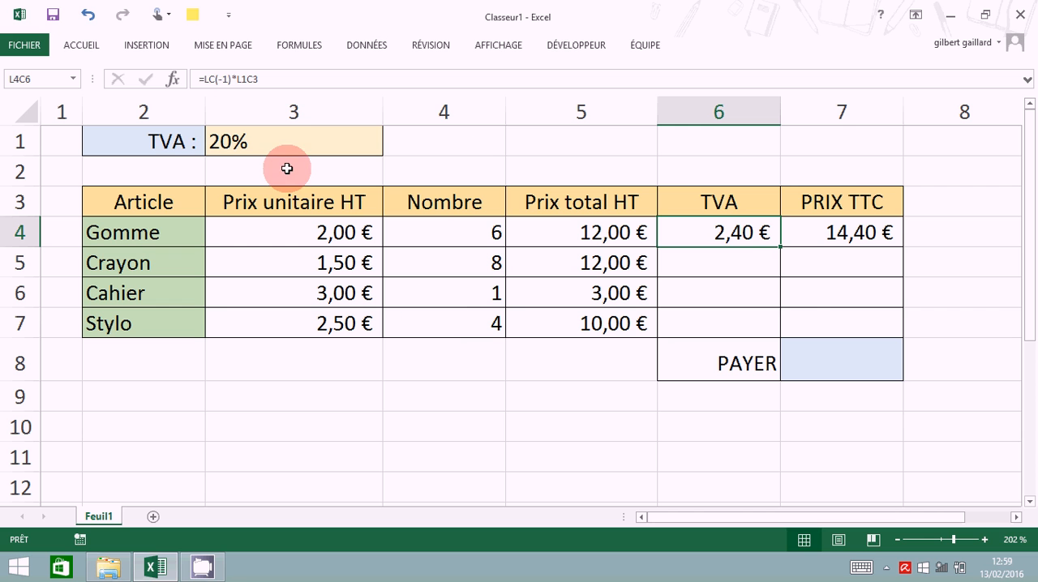
pyautogui.click(242, 79)
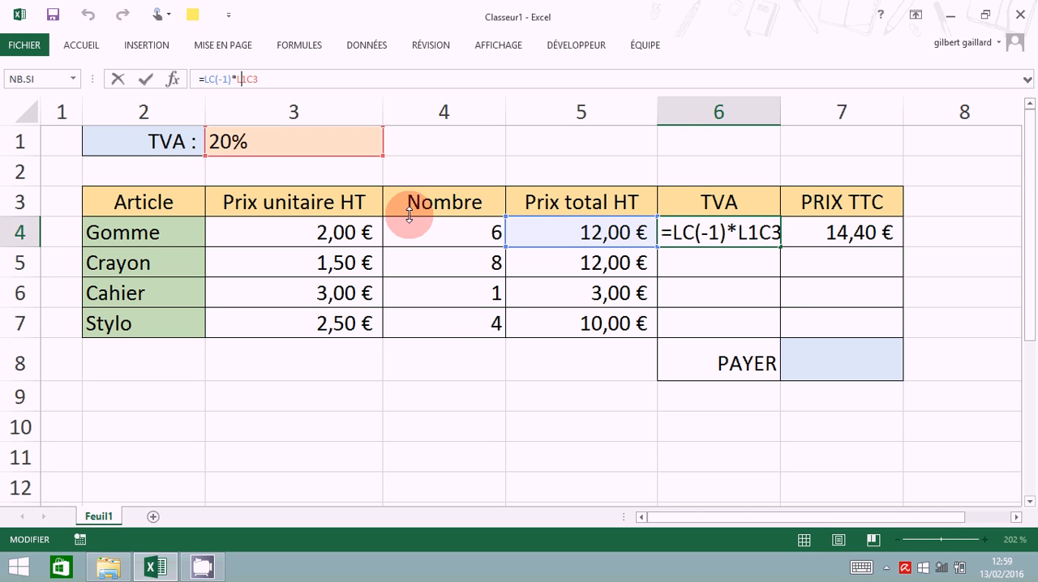
pyautogui.click(731, 241)
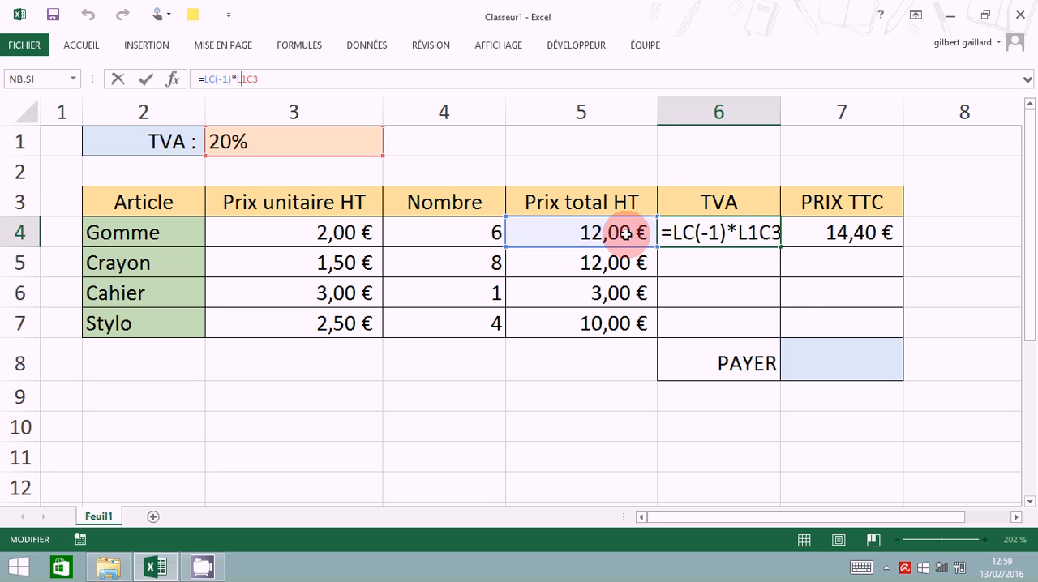
pyautogui.click(739, 235)
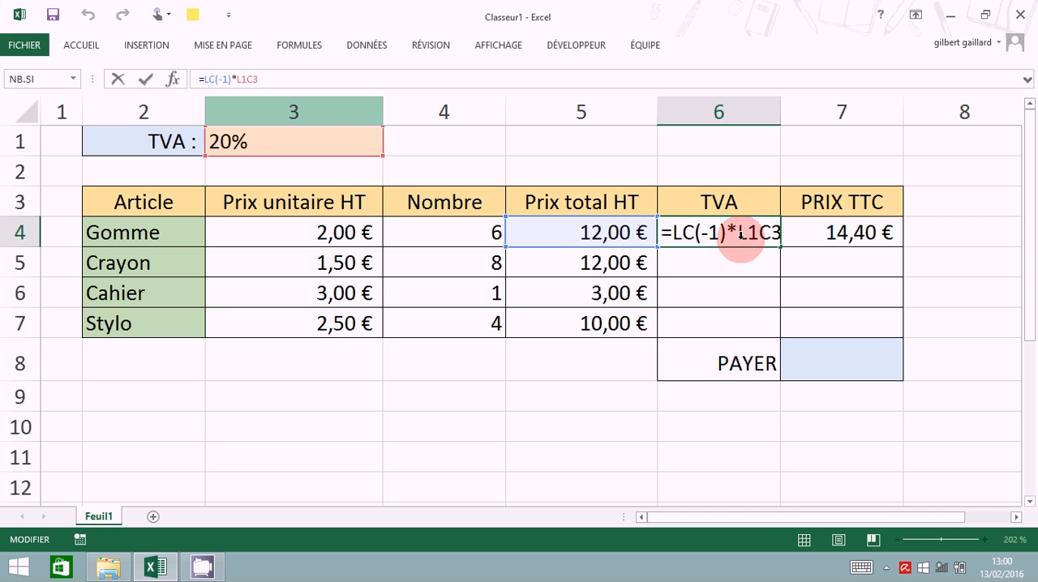
pyautogui.click(312, 161)
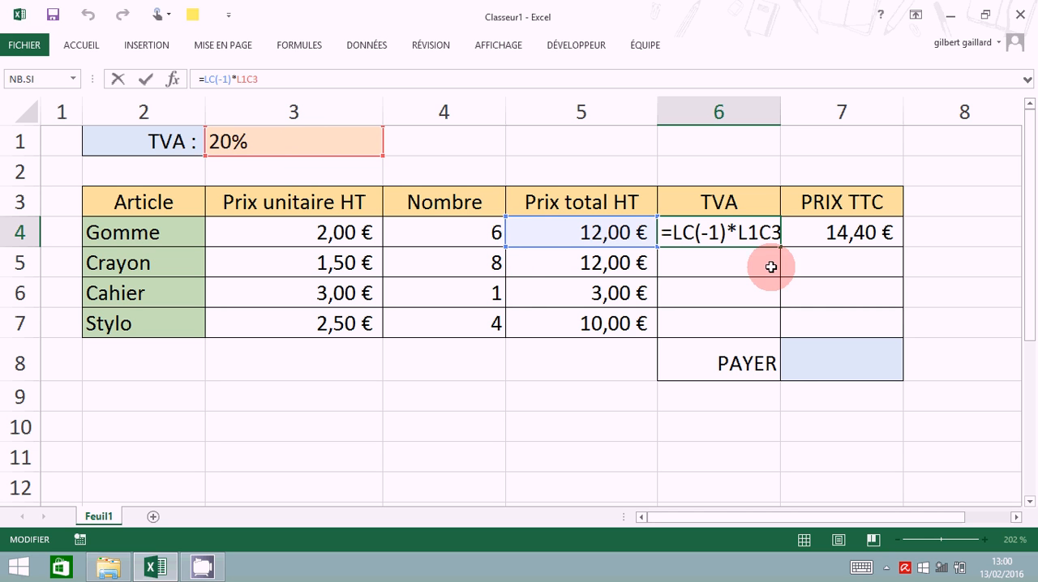
pyautogui.click(746, 235)
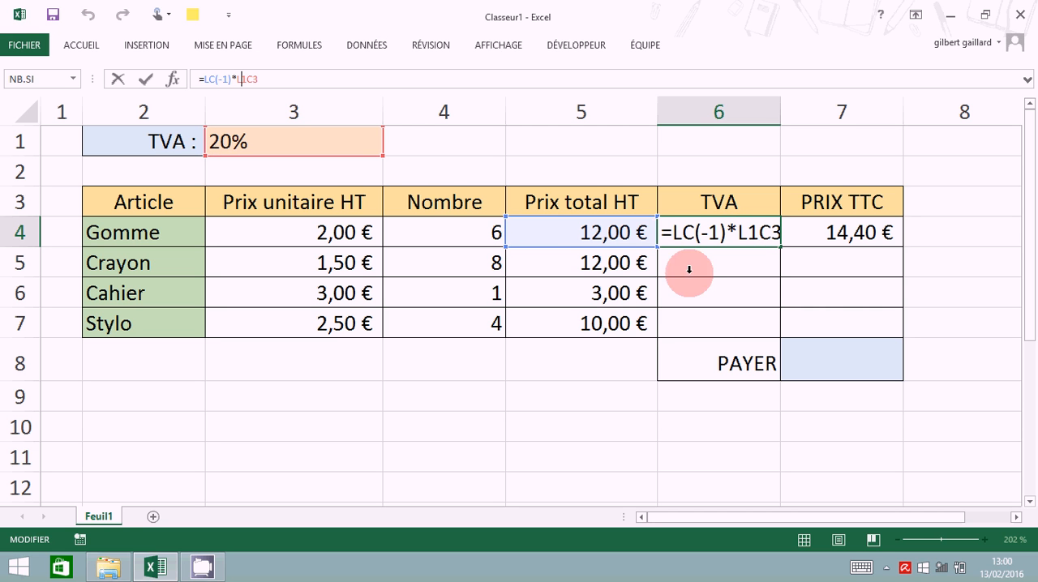
pyautogui.click(741, 234)
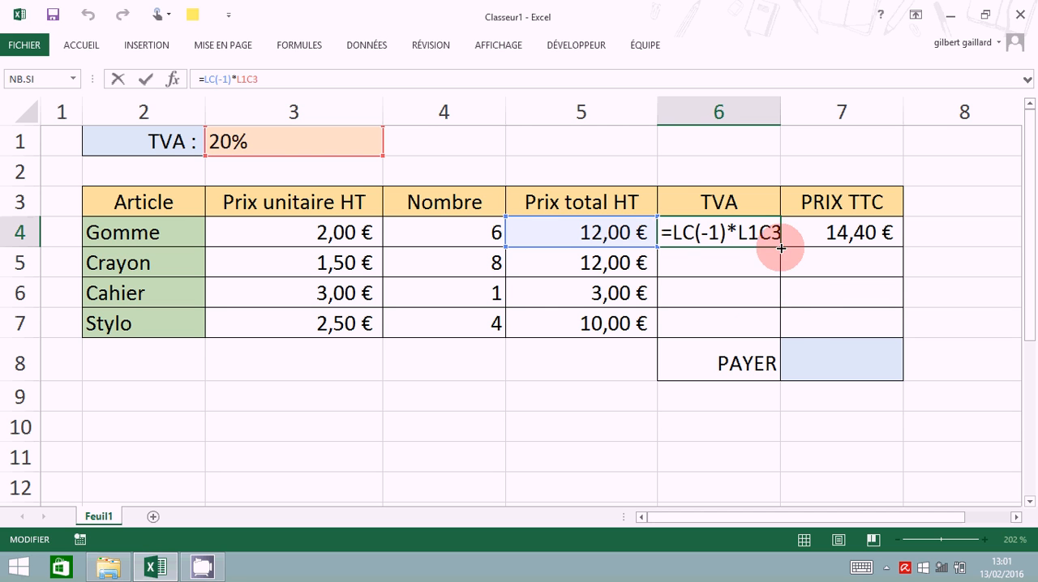
pyautogui.hotkey('ctrl', 'Return')
# - Copy the Gomme row's TVA formula, and its PRIX TTC formula as well, down through the Crayon, Cahier and Stylo rows
pyautogui.moveTo(781, 247); pyautogui.dragTo(785, 329)
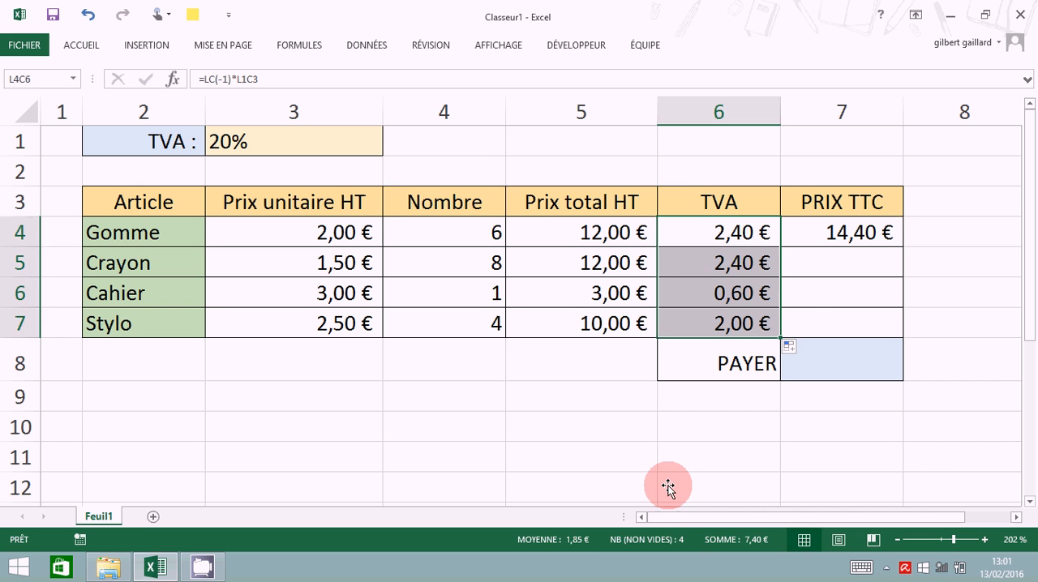
pyautogui.click(705, 479)
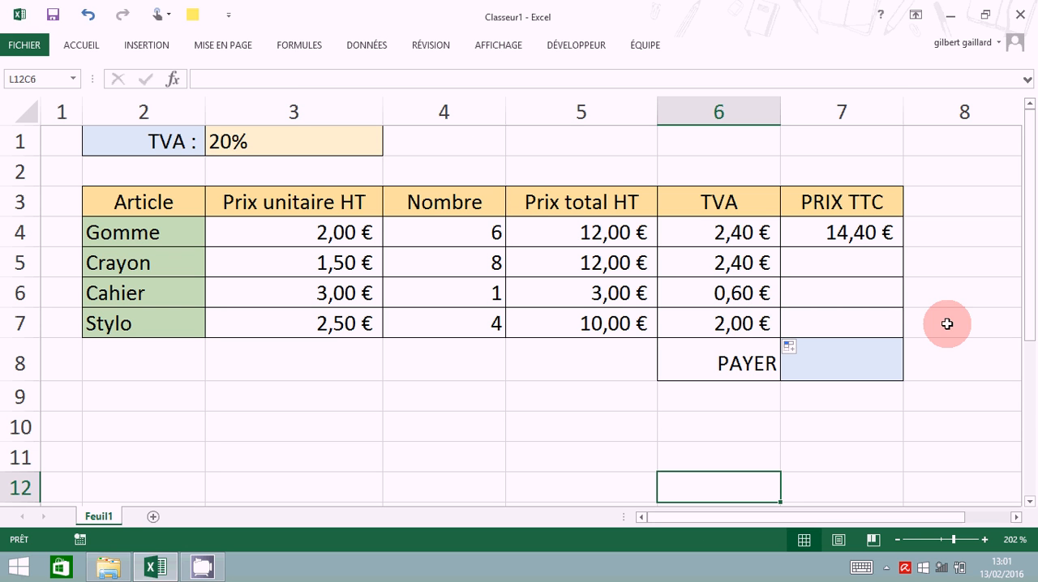
pyautogui.click(844, 231)
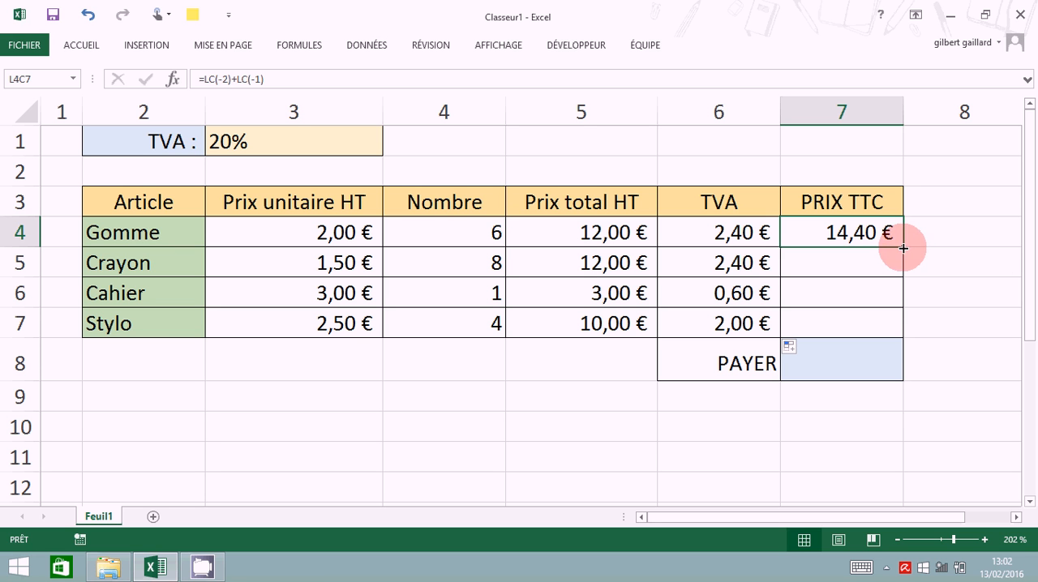
pyautogui.moveTo(902, 248); pyautogui.dragTo(906, 330)
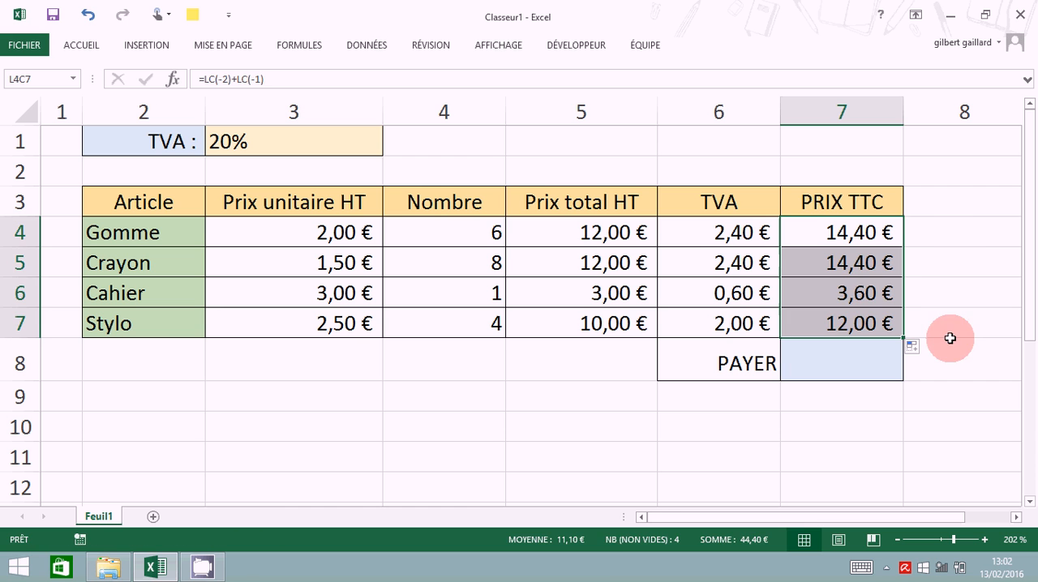
pyautogui.click(306, 483)
# - Total the PRIX TTC column in the PAYER cell, L8C7, with the formula =SOMME(L(-4)C:L(-1)C)
pyautogui.click(878, 357)
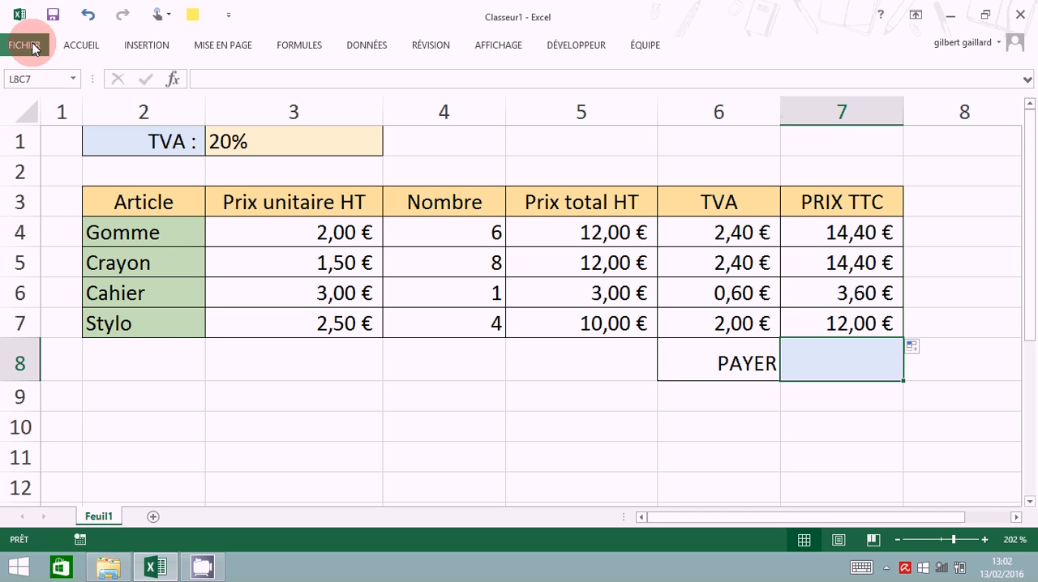
pyautogui.click(83, 45)
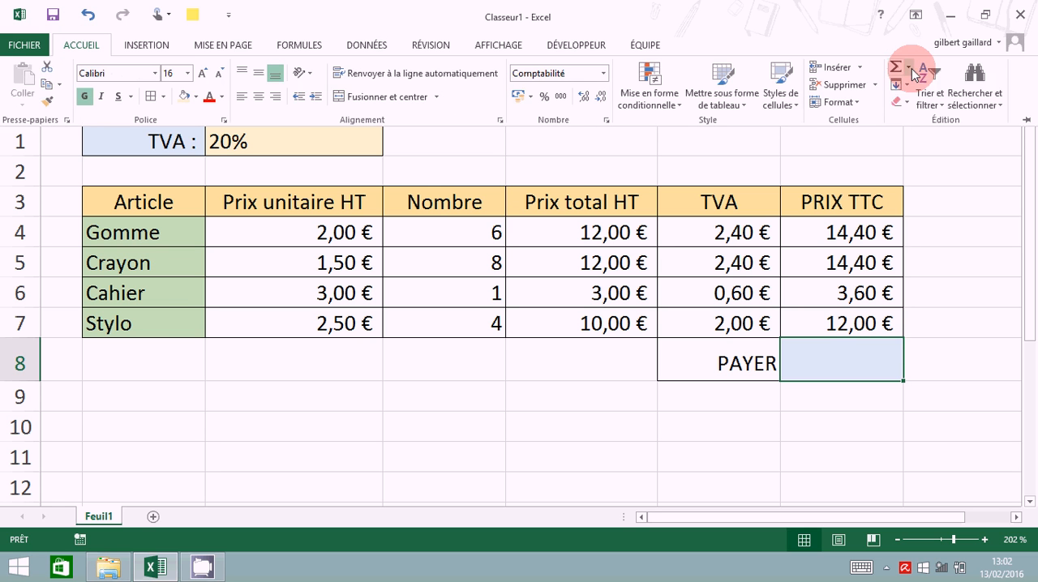
pyautogui.click(911, 70)
pyautogui.click(925, 86)
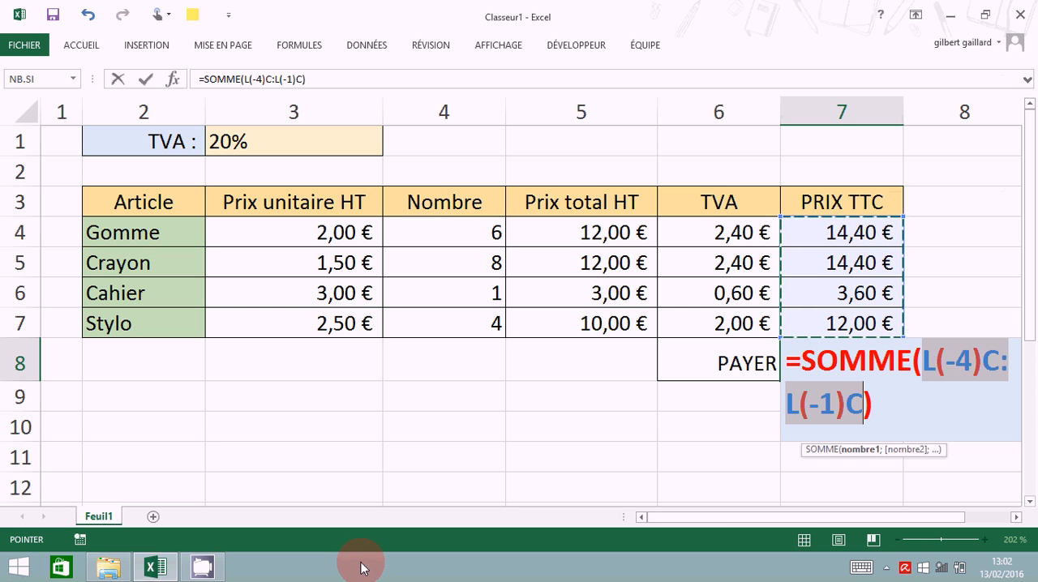
pyautogui.press('Return')
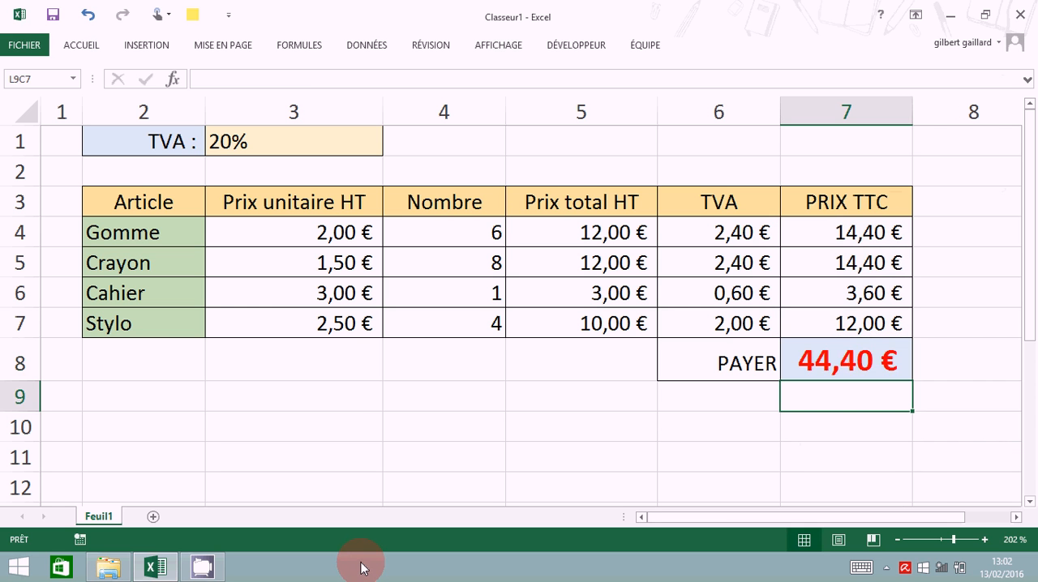